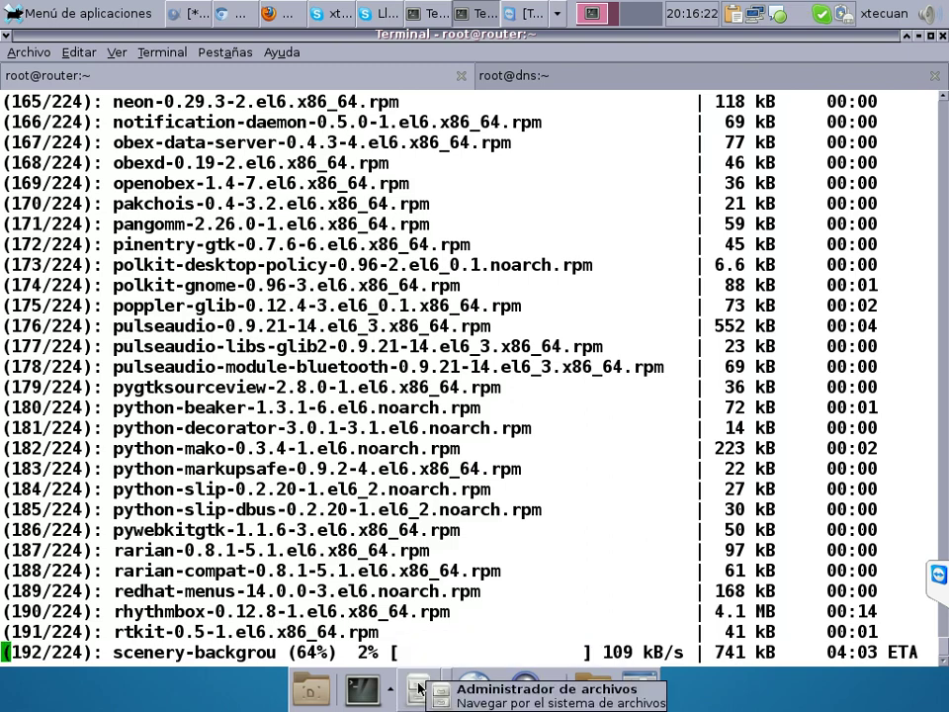
Open the file manager and browse from the home folder to Work/UFG/ArquitecturaRedes
click(418, 689)
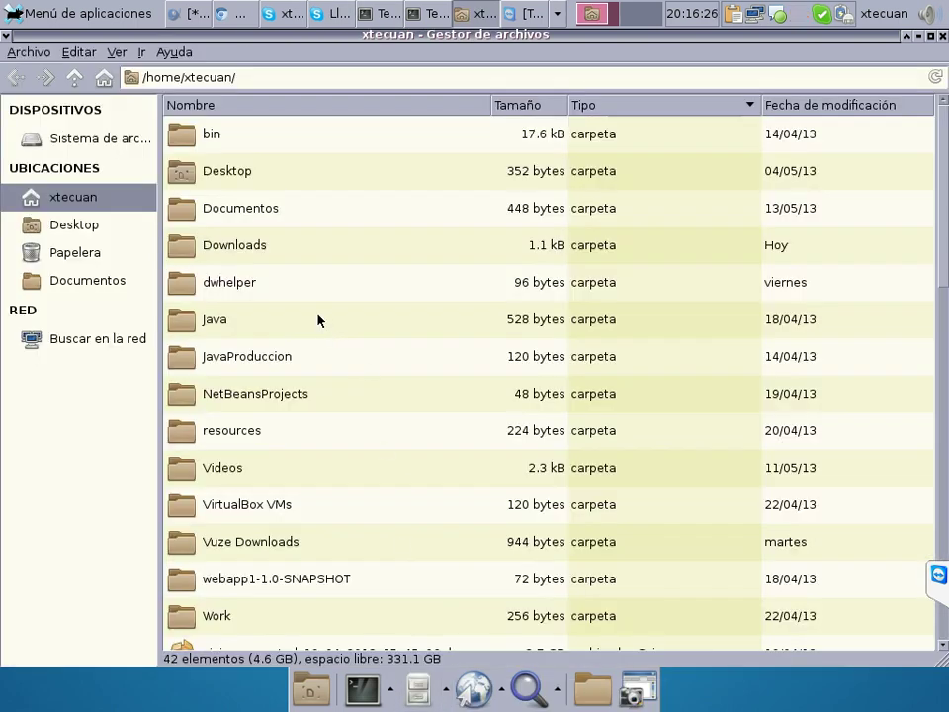
double_click(299, 208)
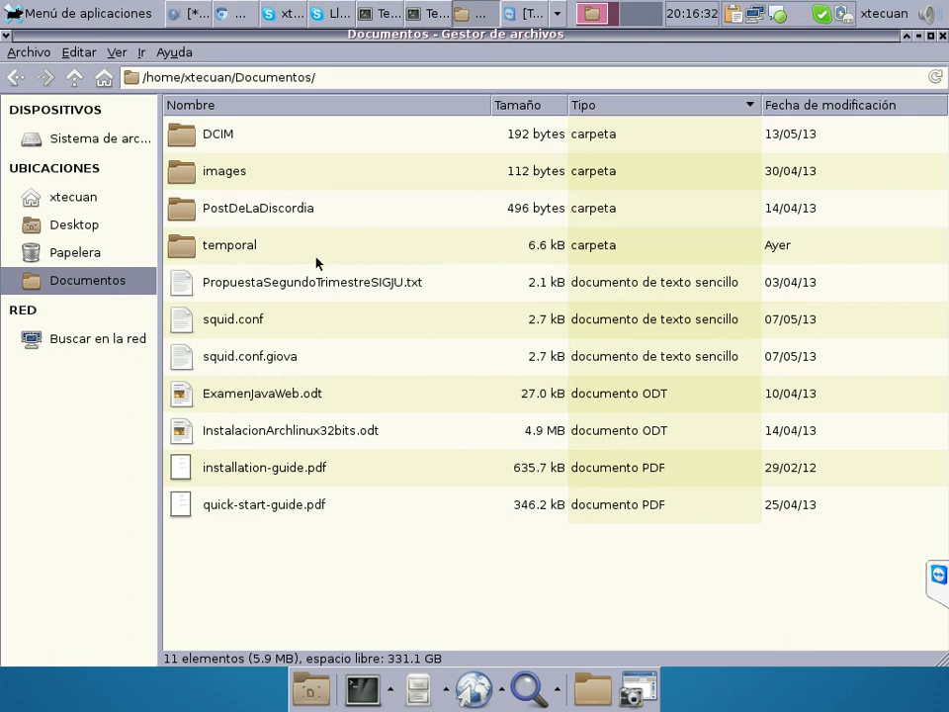
click(33, 139)
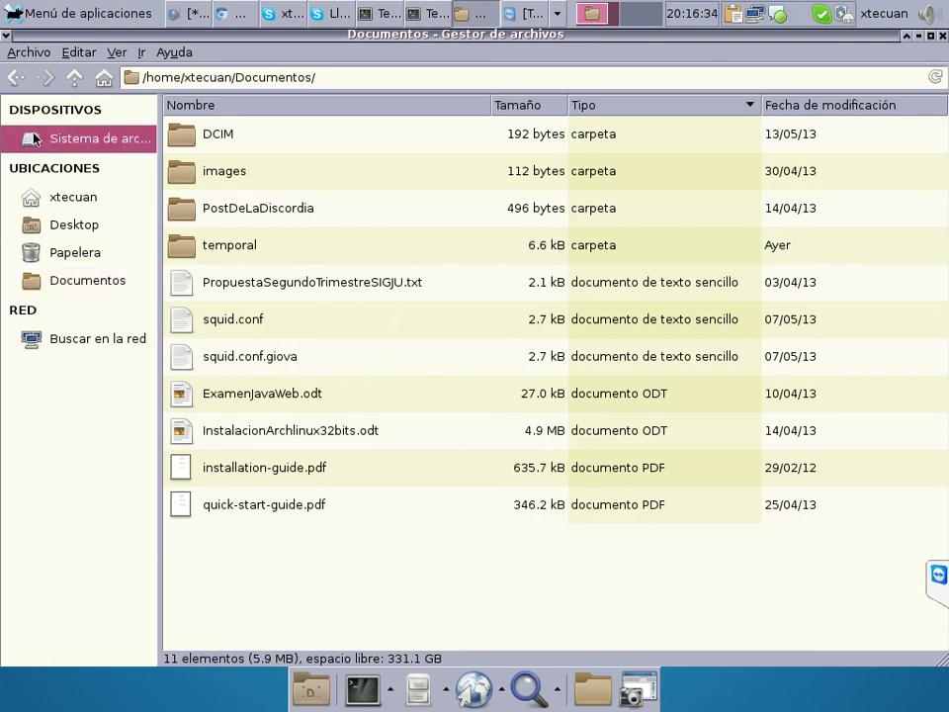
click(56, 199)
scroll(262, 468, down, 3)
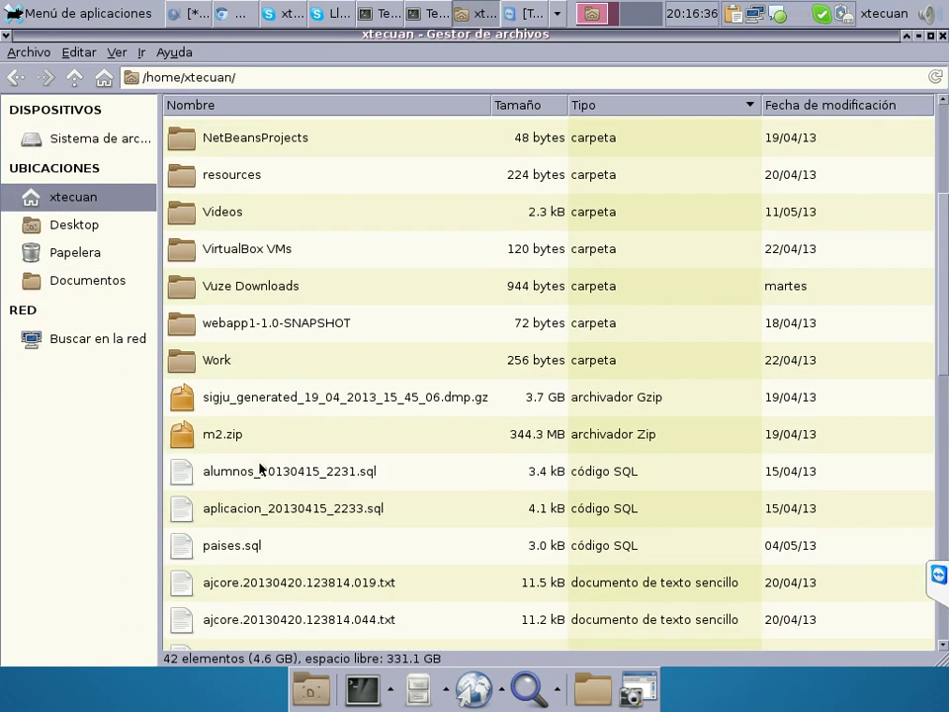
double_click(246, 360)
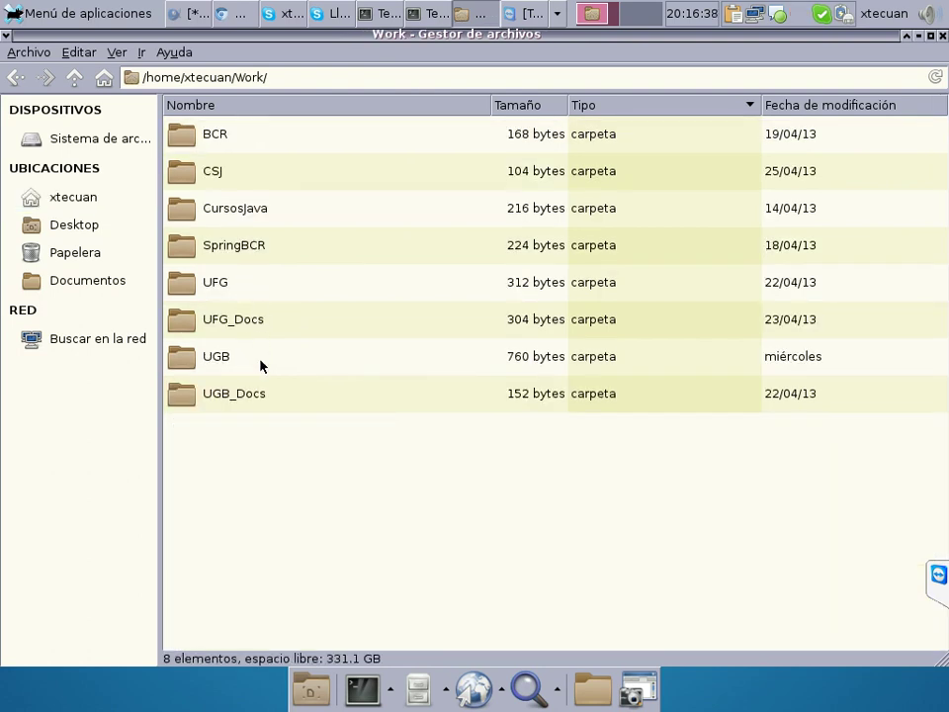
double_click(245, 282)
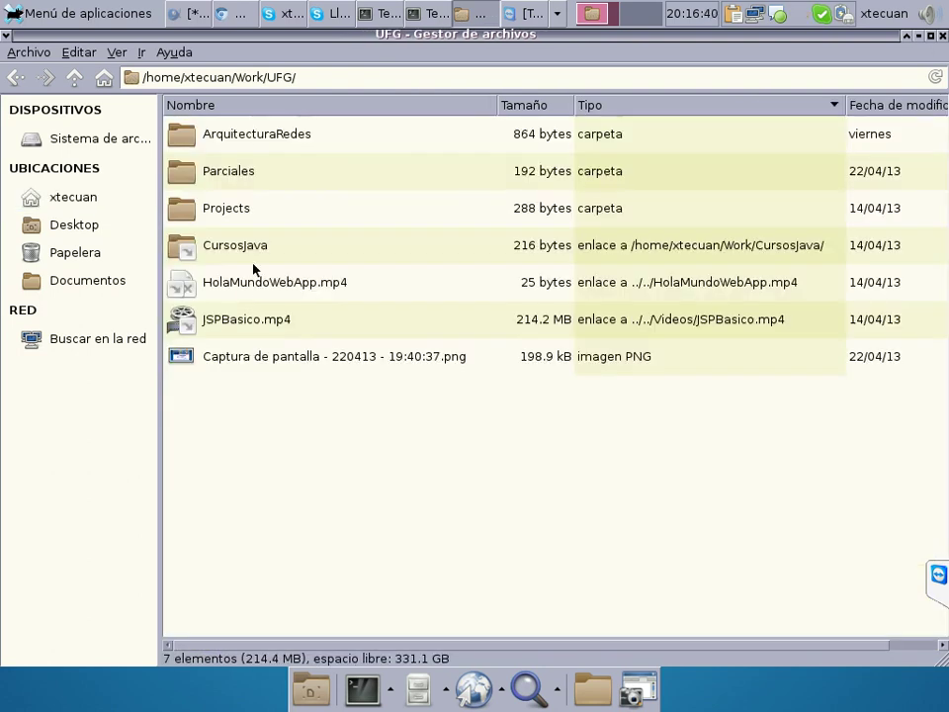
double_click(254, 132)
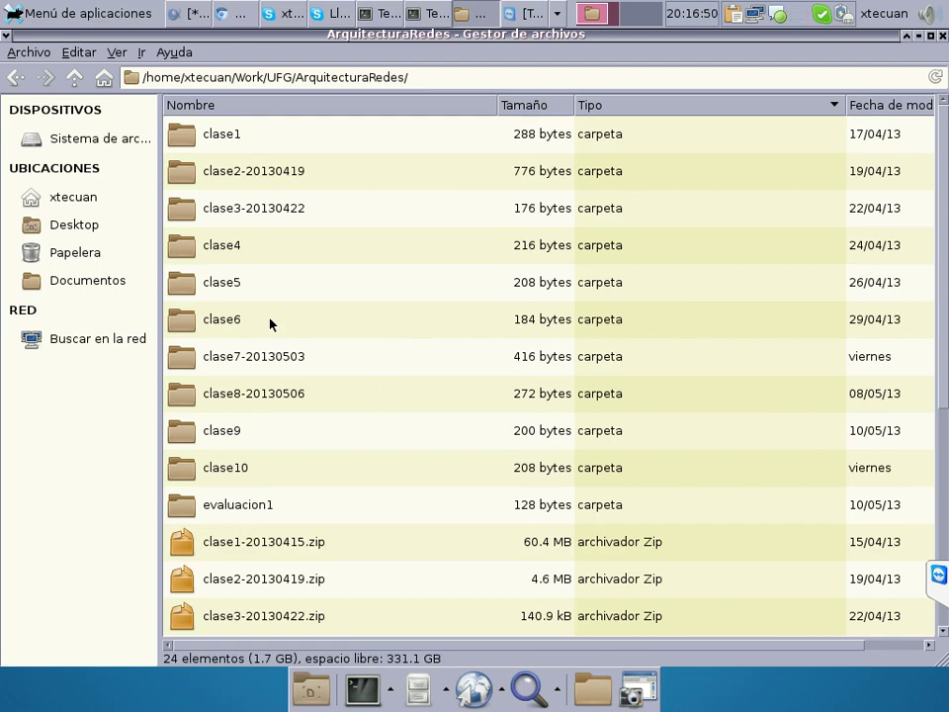
Open evaluacionTopologias.xls from the clase7-20130503 folder
scroll(271, 360, down, 3)
scroll(272, 400, up, 3)
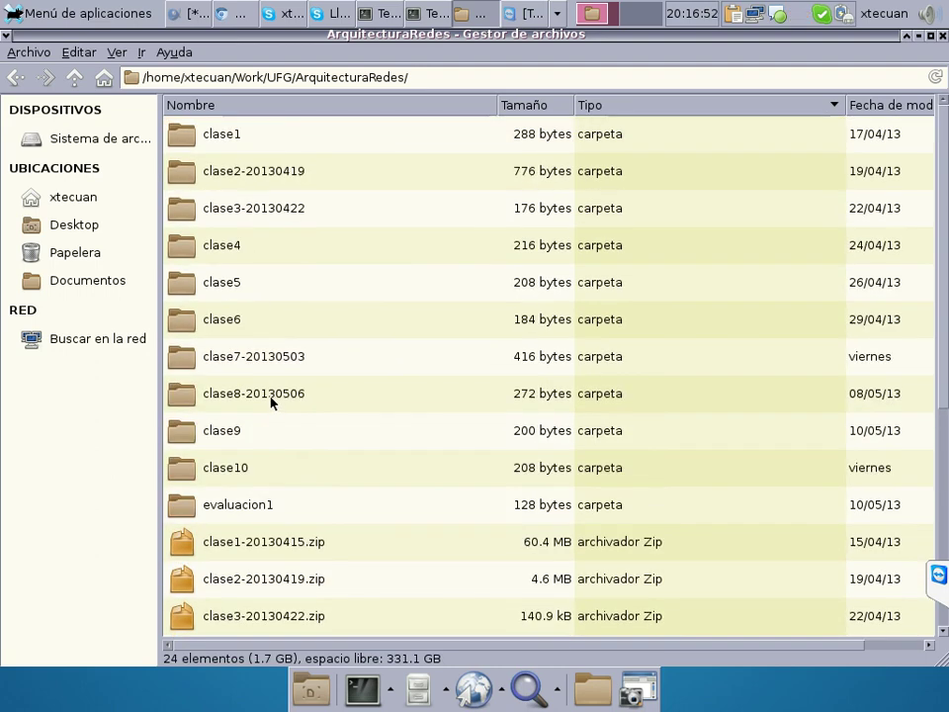
double_click(262, 356)
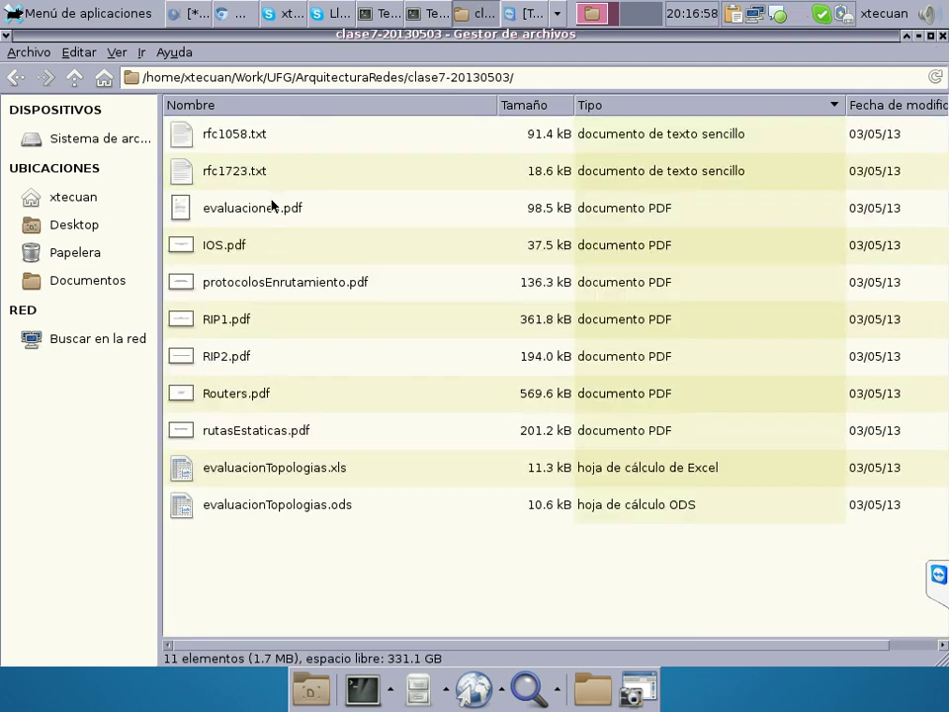
click(245, 470)
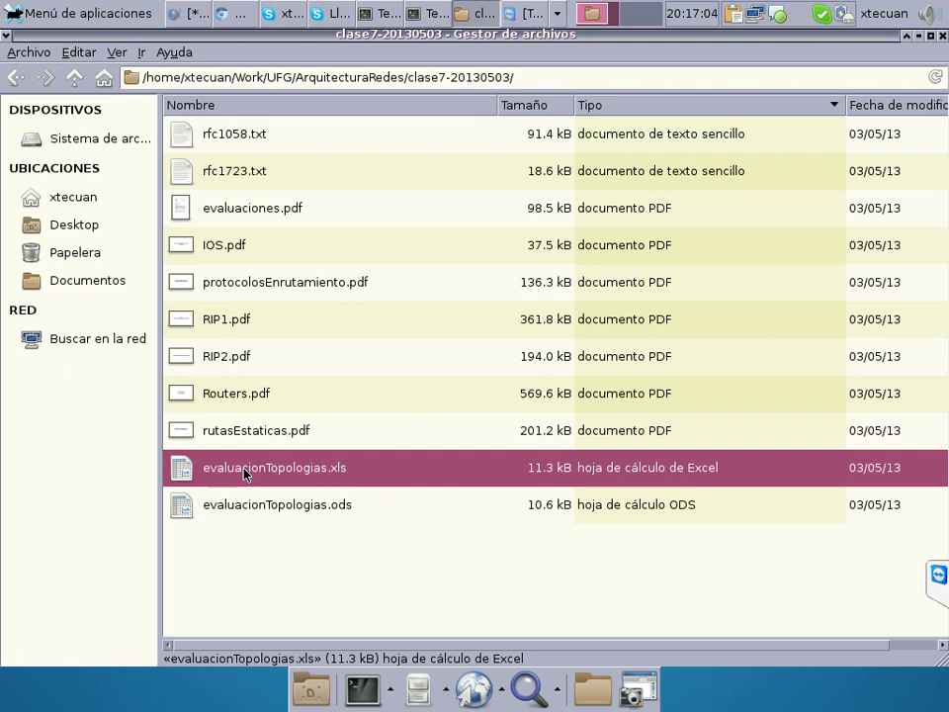
double_click(244, 471)
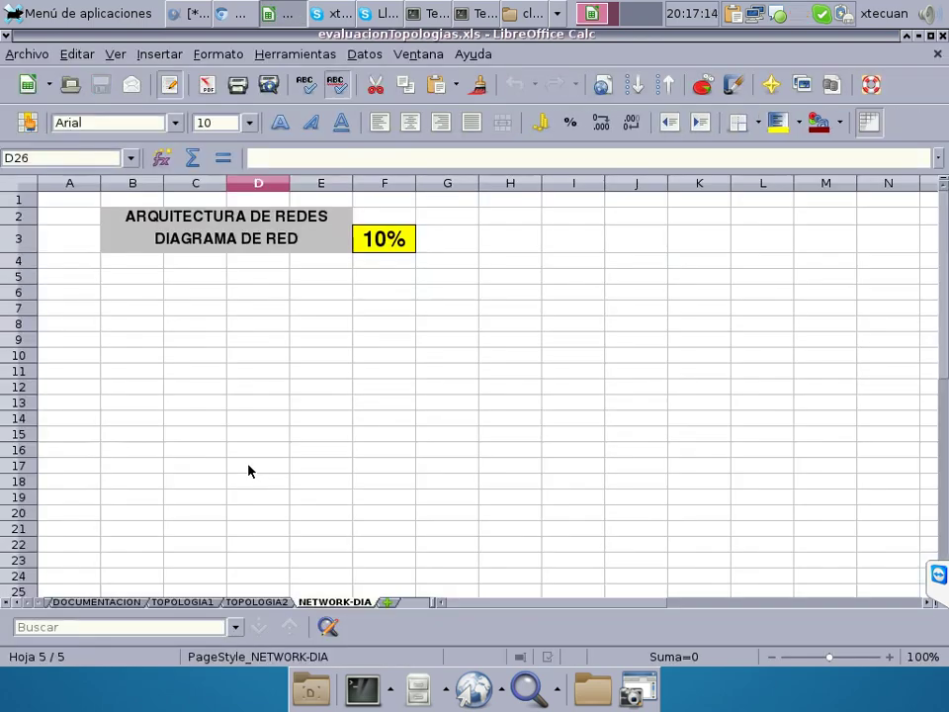
Review the evaluation criteria on the GRUPO, DOCUMENTACION, TOPOLOGIA1 and TOPOLOGIA2 sheets
click(62, 603)
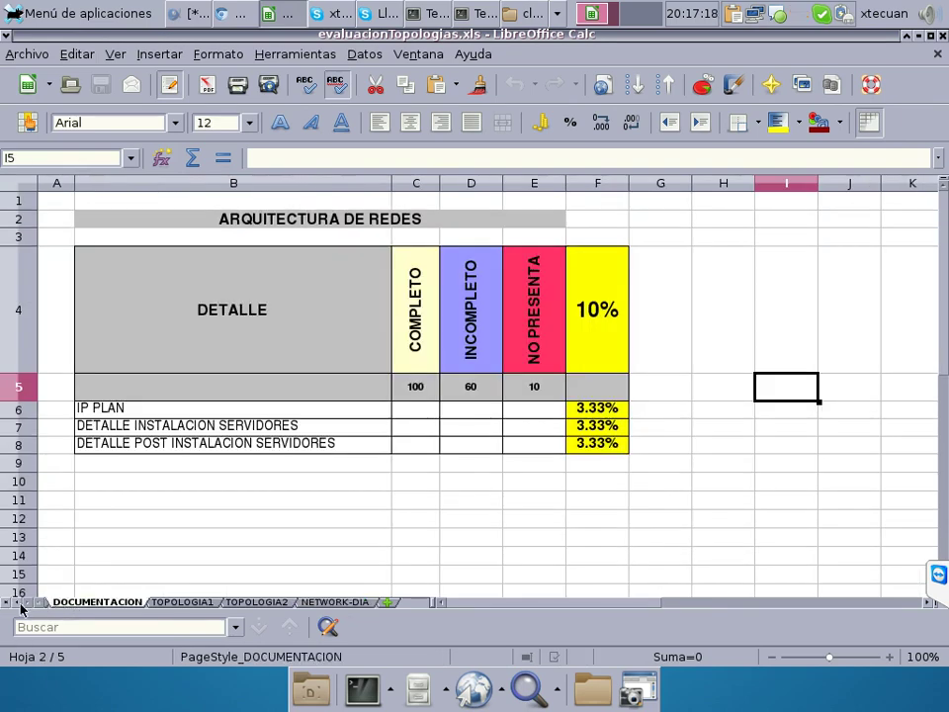
click(18, 603)
click(62, 603)
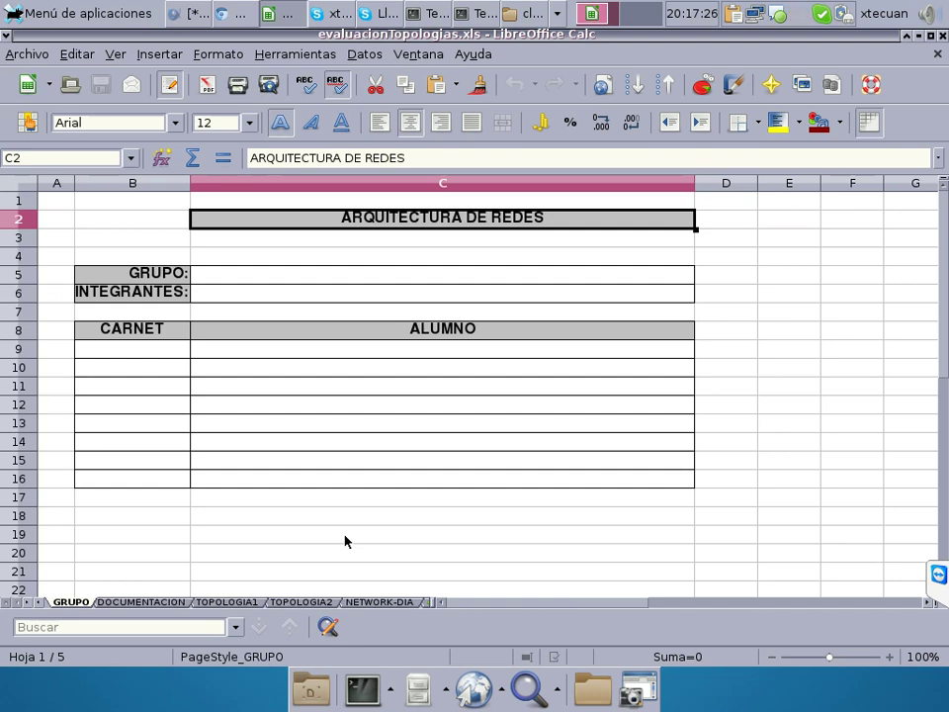
click(129, 603)
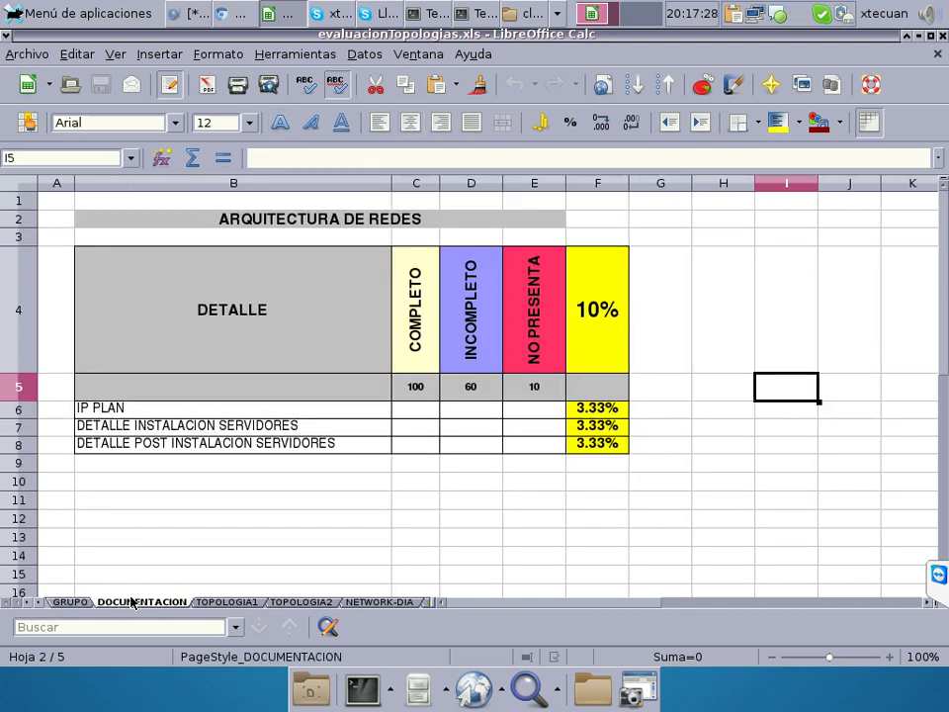
click(327, 628)
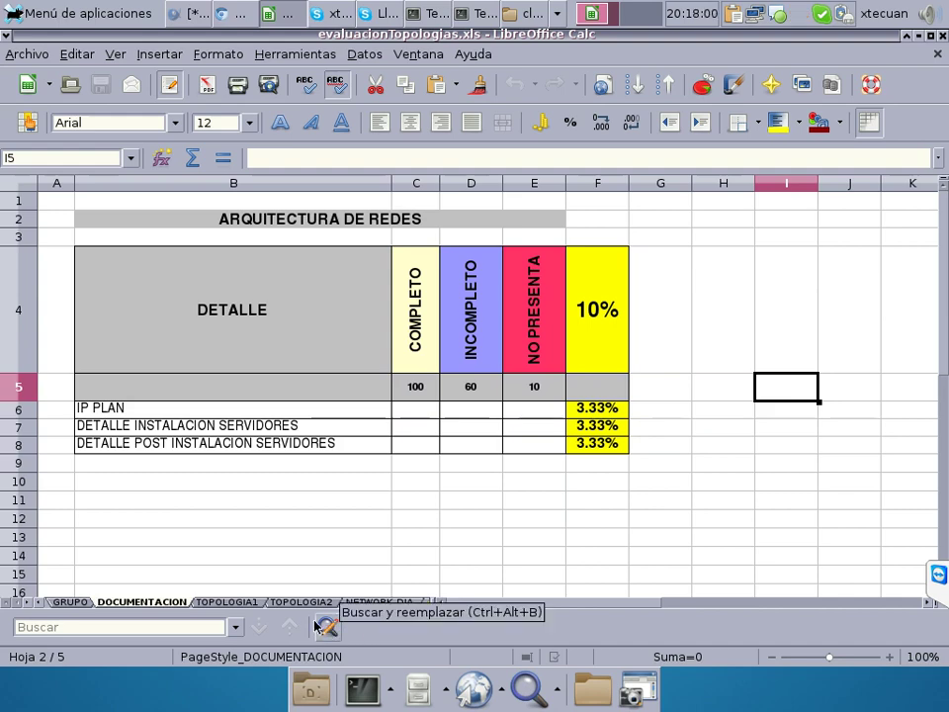
click(232, 602)
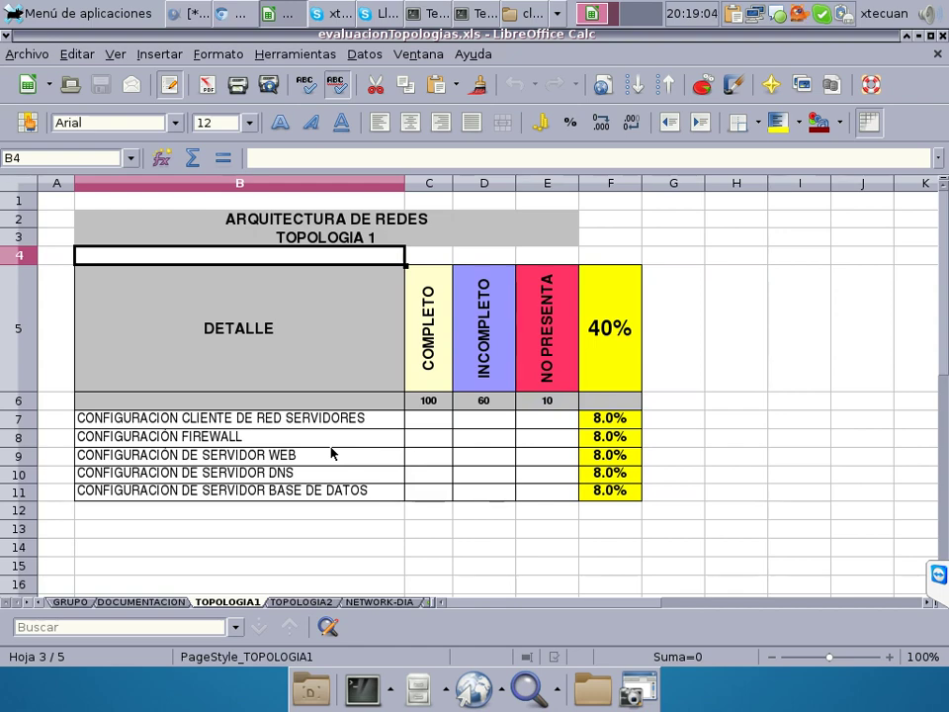
click(294, 603)
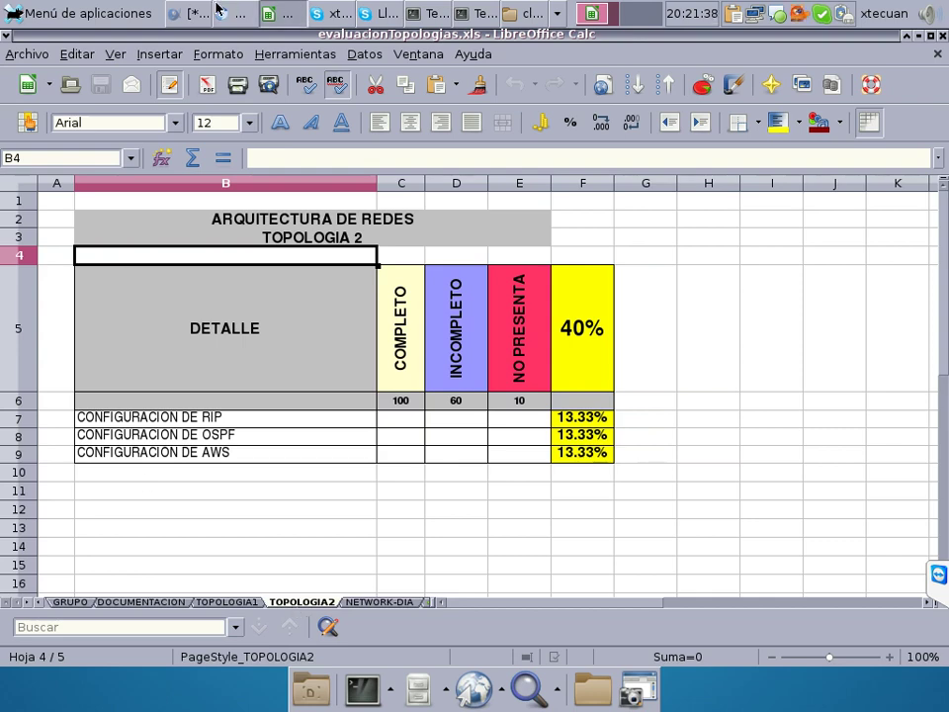
Switch to the file manager and look through the contents of the clase3-20130422 and clase2-20130419 folders within ArquitecturaRedes
click(543, 7)
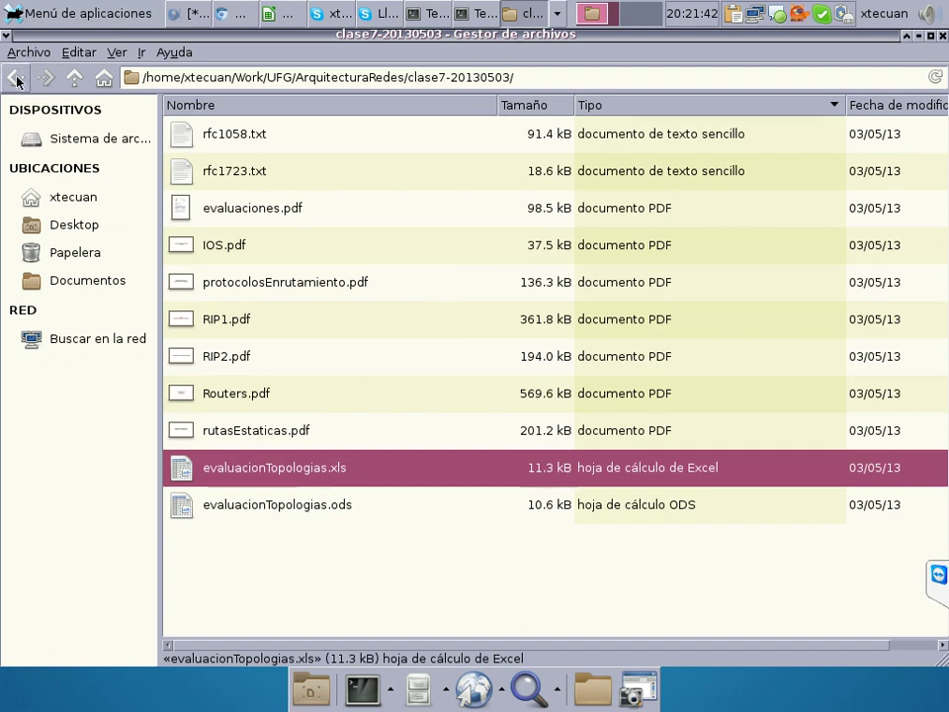
click(74, 77)
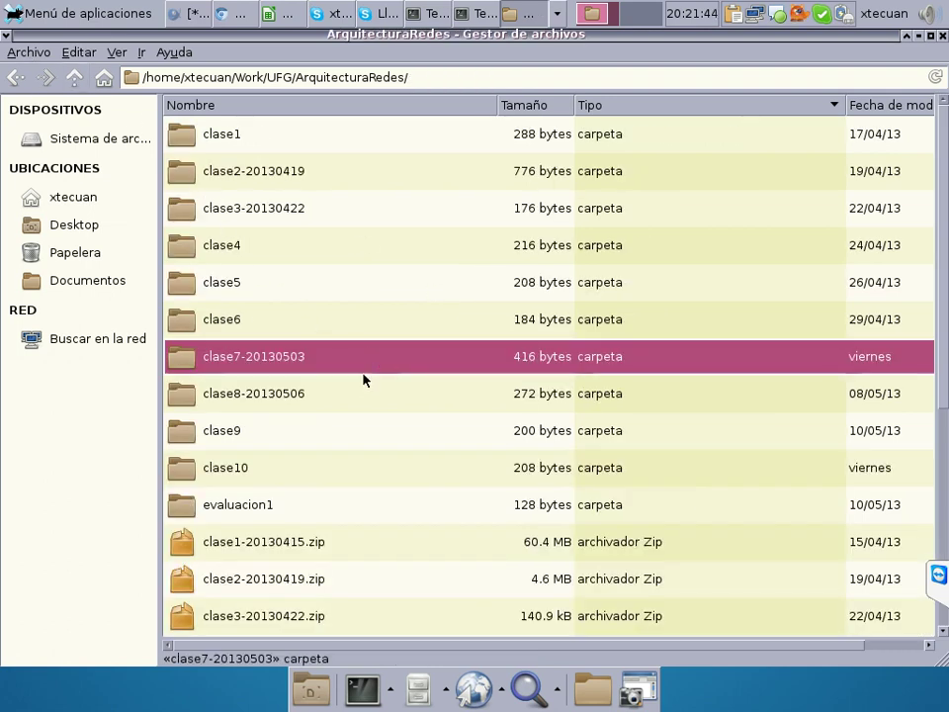
scroll(282, 302, down, 1)
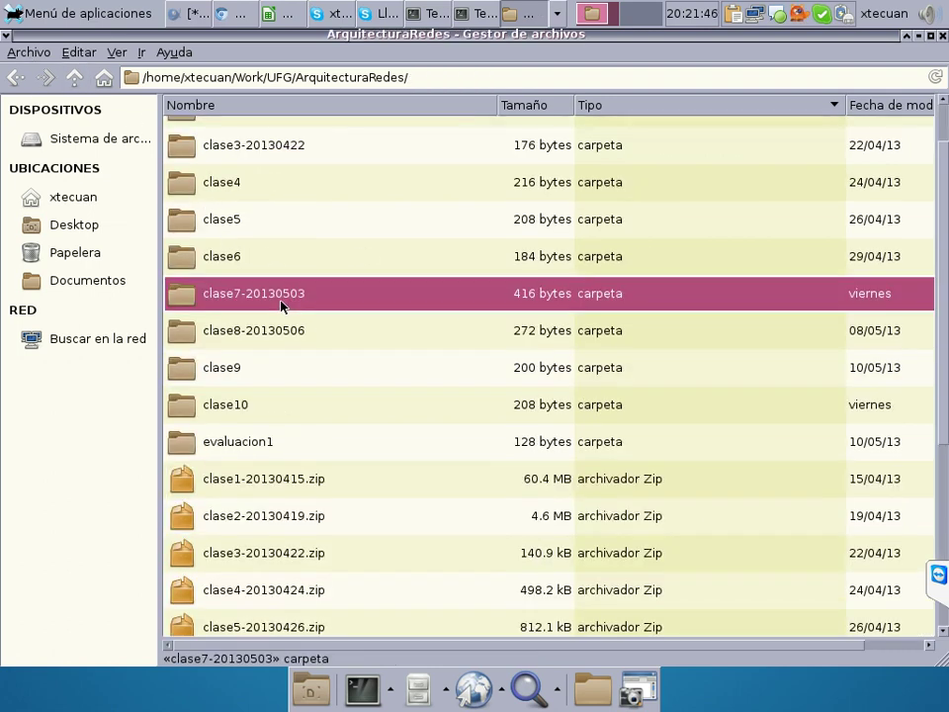
scroll(280, 303, up, 1)
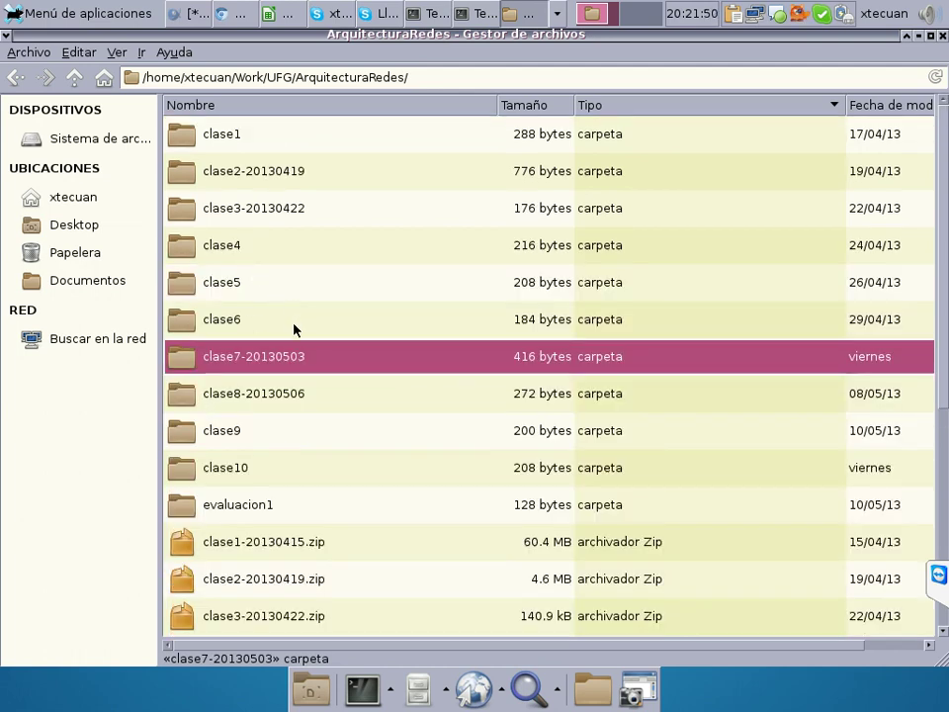
double_click(293, 216)
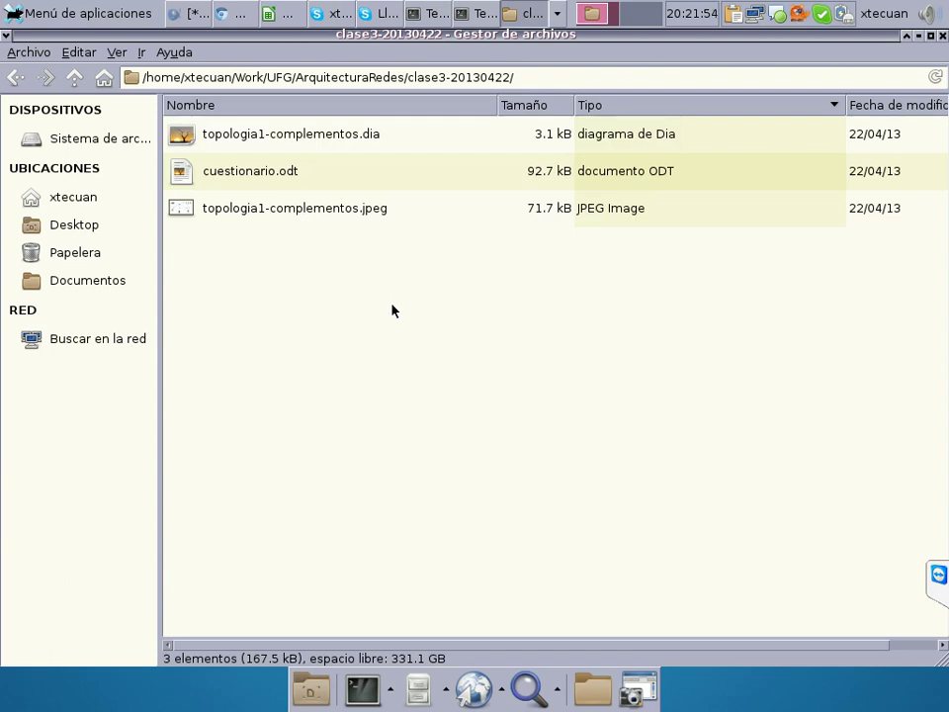
click(74, 77)
double_click(269, 174)
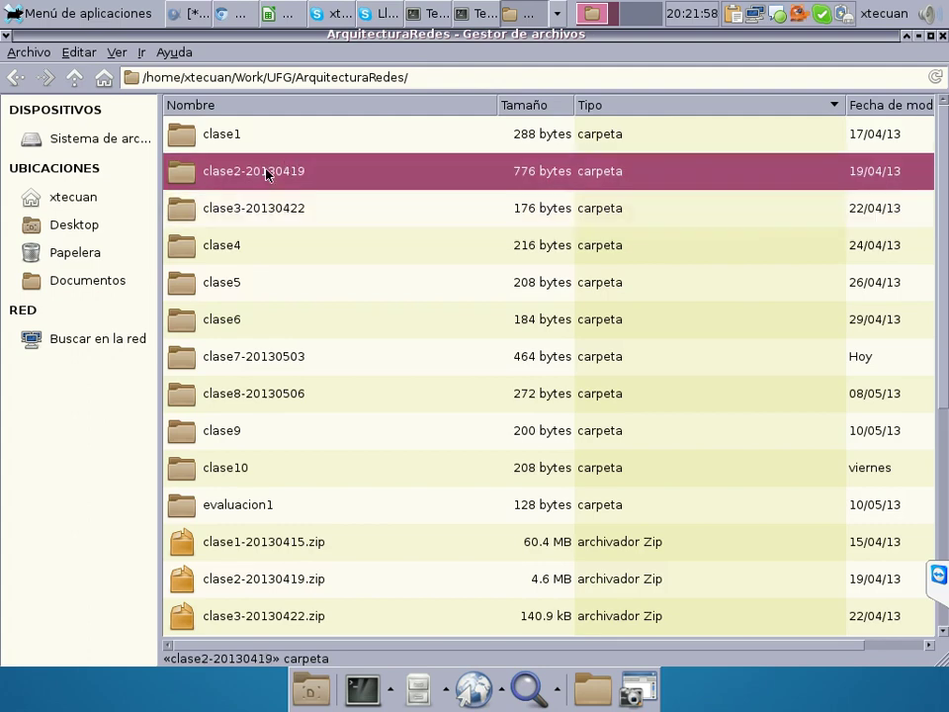
scroll(403, 297, down, 3)
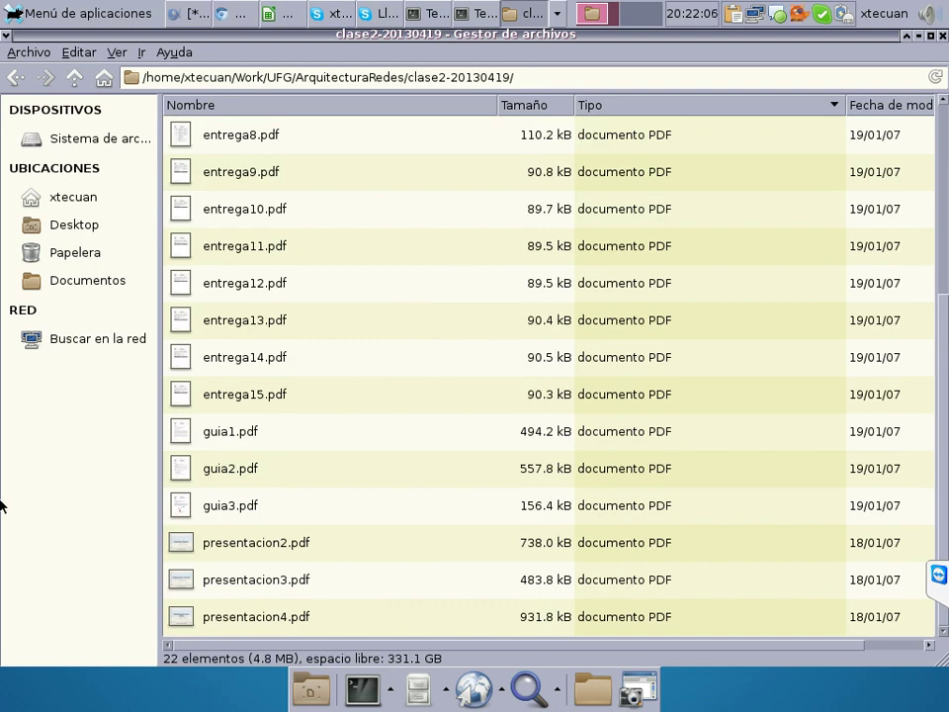
click(76, 79)
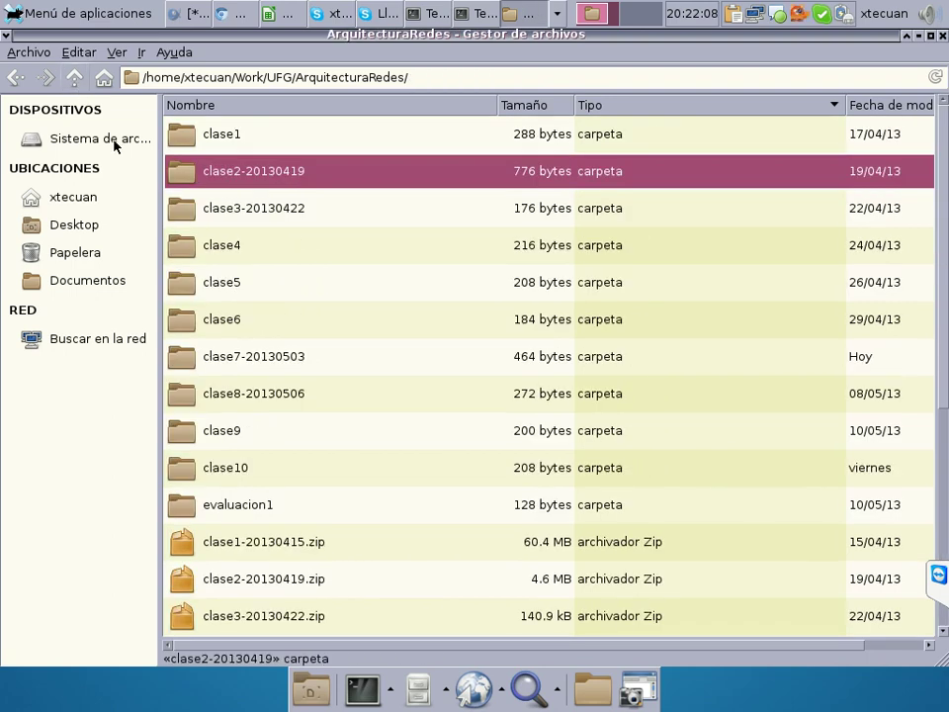
Open Modifications.txt from the clase4 folder in Notepad and maximize its window to read the notes
double_click(190, 255)
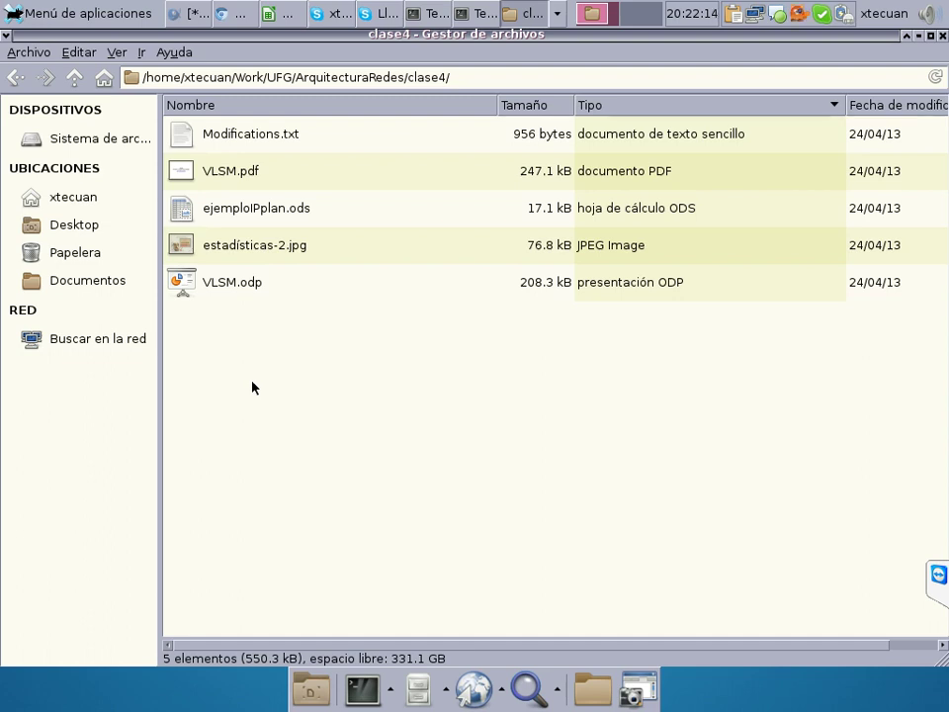
click(262, 140)
right_click(261, 140)
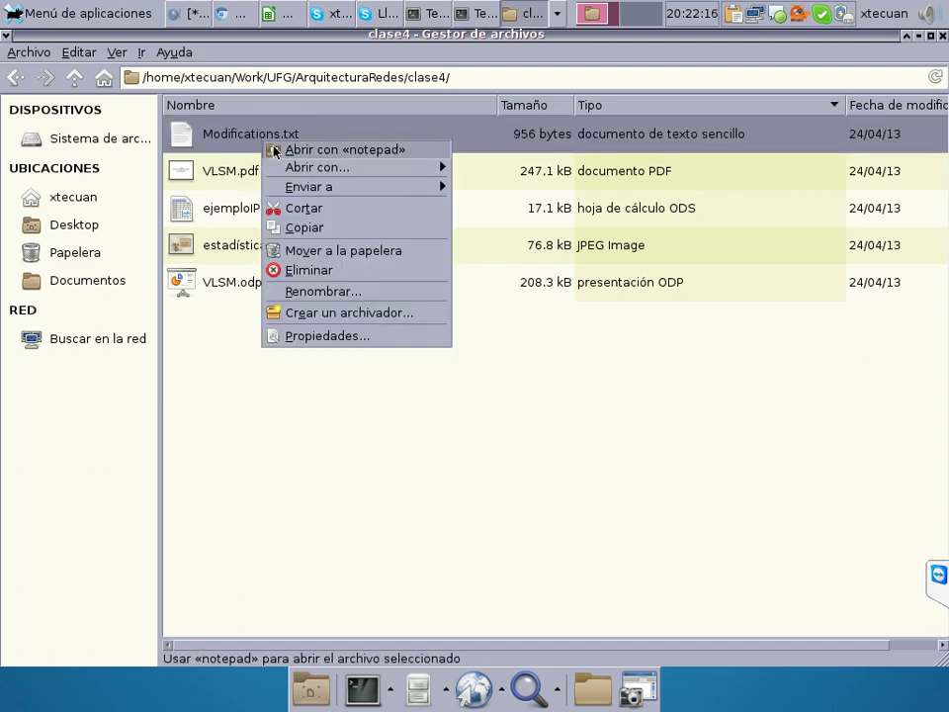
click(275, 150)
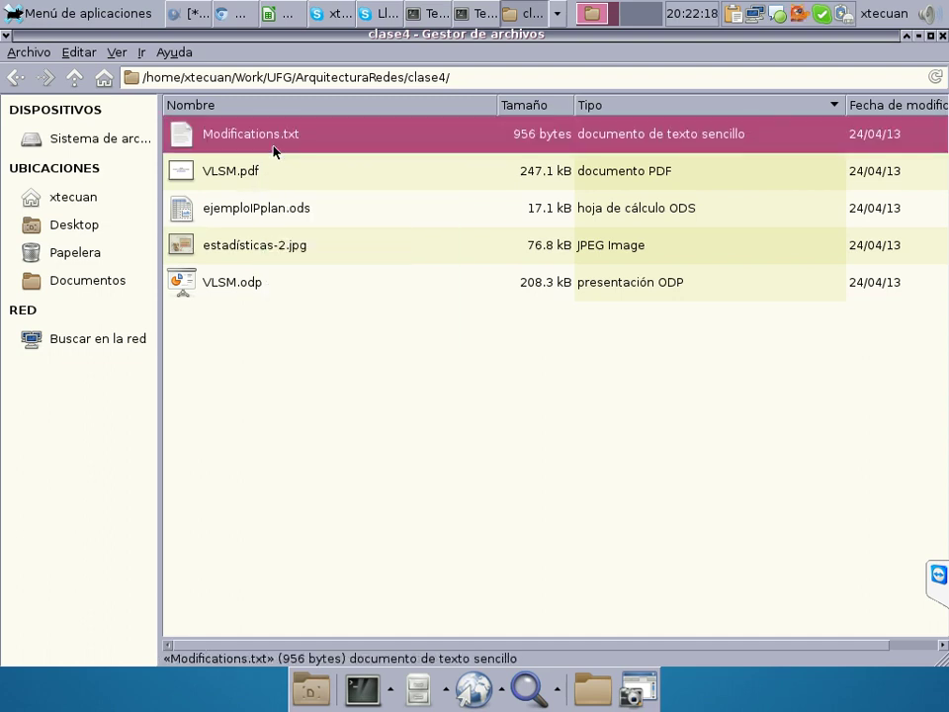
right_click(261, 135)
mouse_move(438, 161)
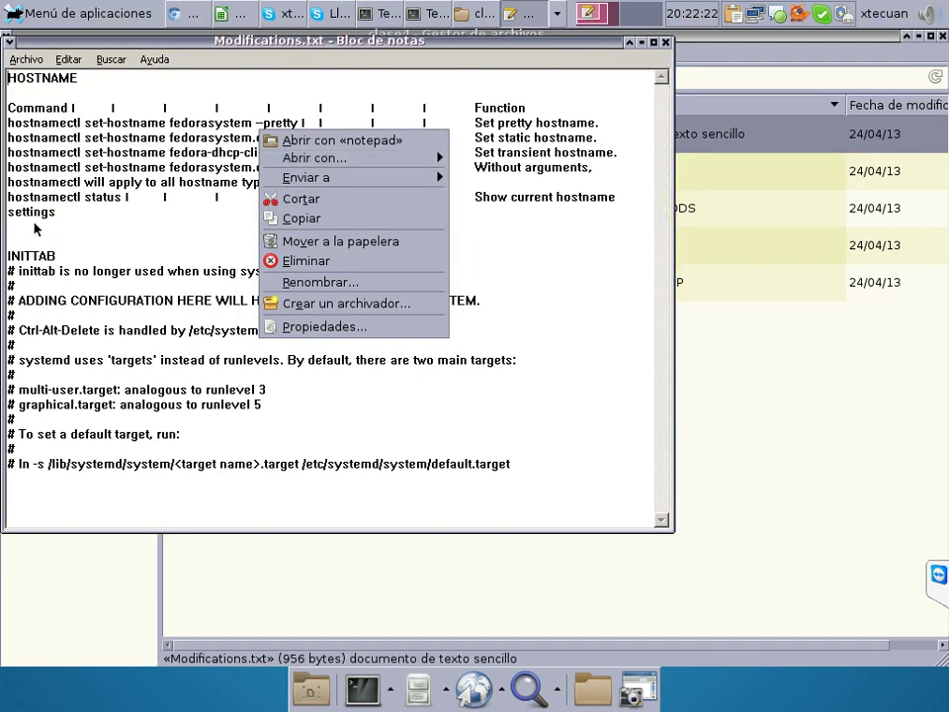
click(64, 214)
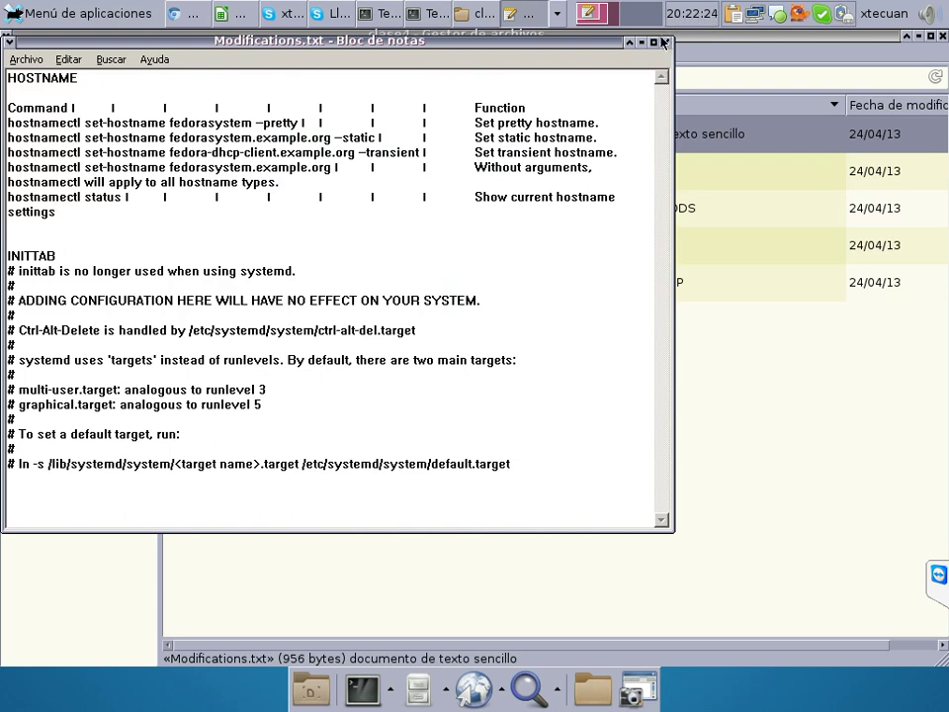
double_click(490, 36)
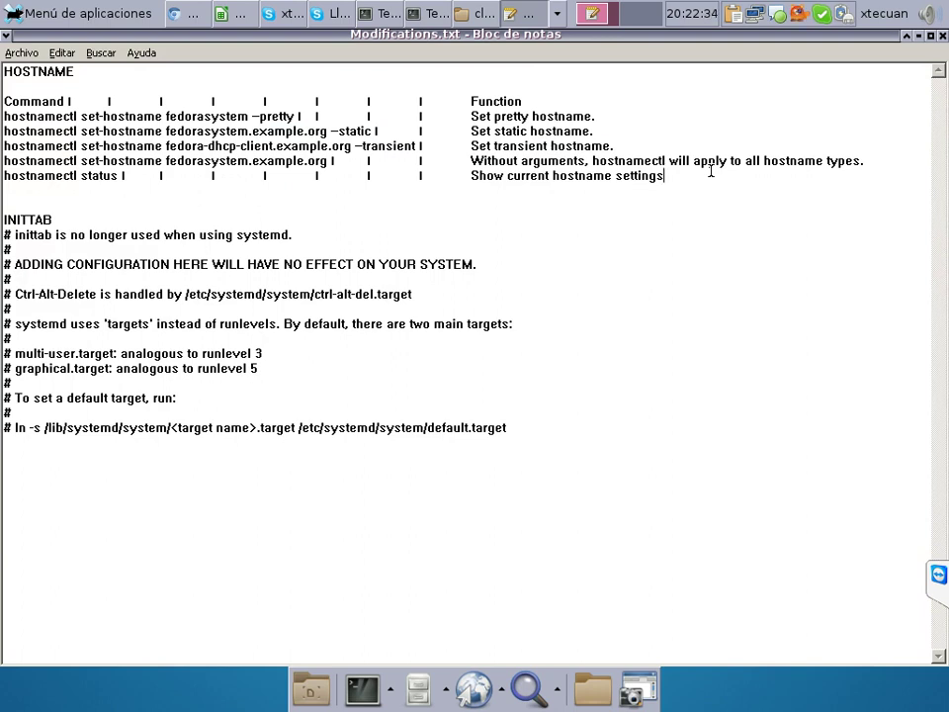
Look at the clase4 files alongside Modifications.txt and return to the ArquitecturaRedes folder in the file manager
click(480, 14)
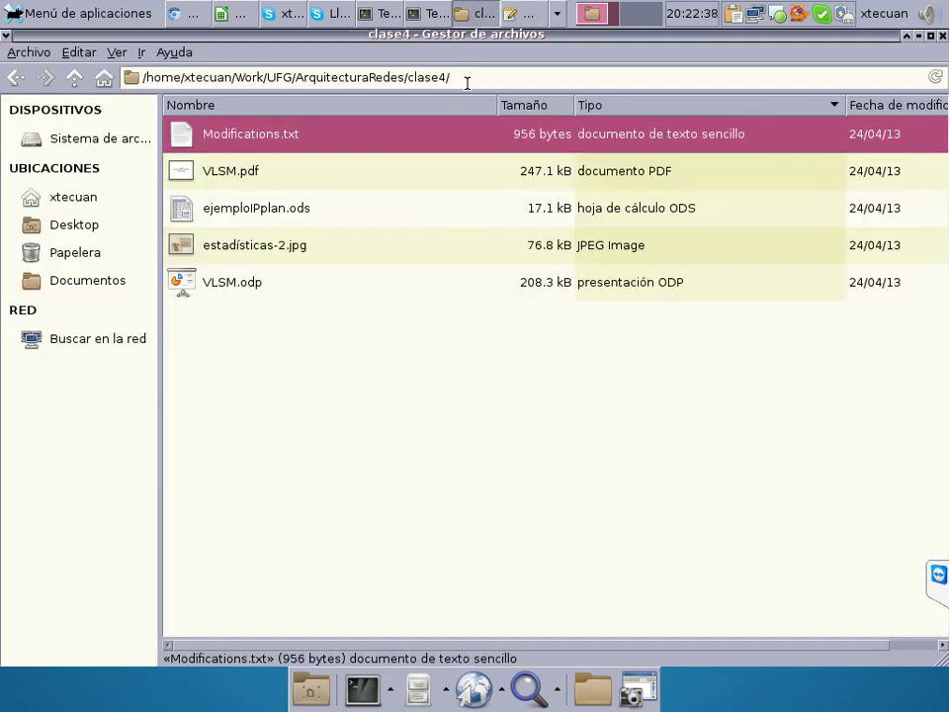
click(479, 13)
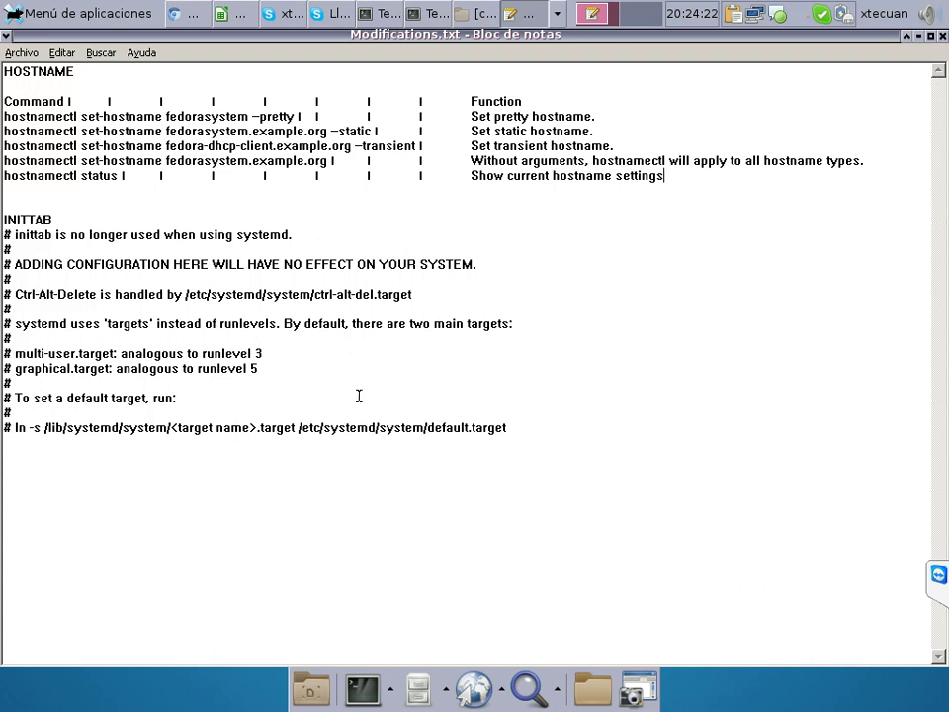
click(466, 14)
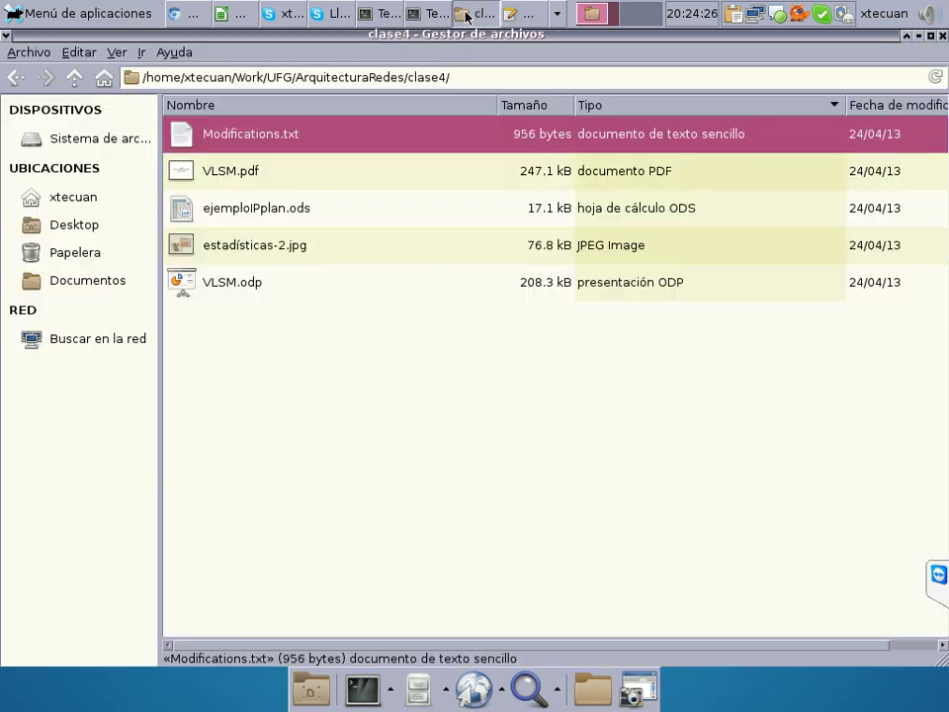
click(76, 83)
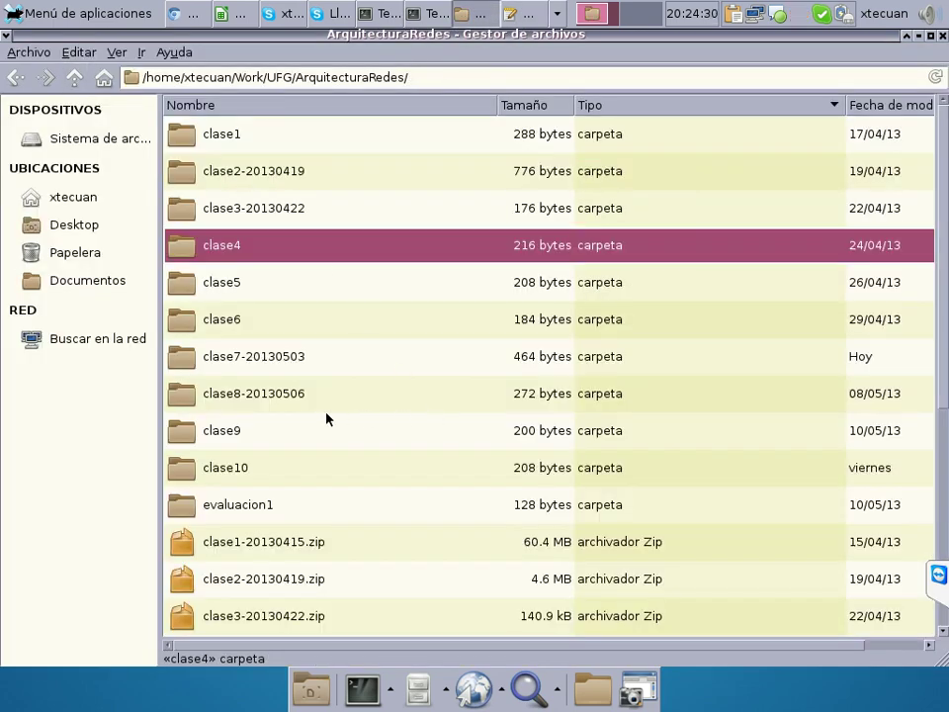
Switch to evaluacionTopologias.xls in LibreOffice Calc and review the TOPOLOGIA2 and NETWORK-DIA sheets
click(227, 14)
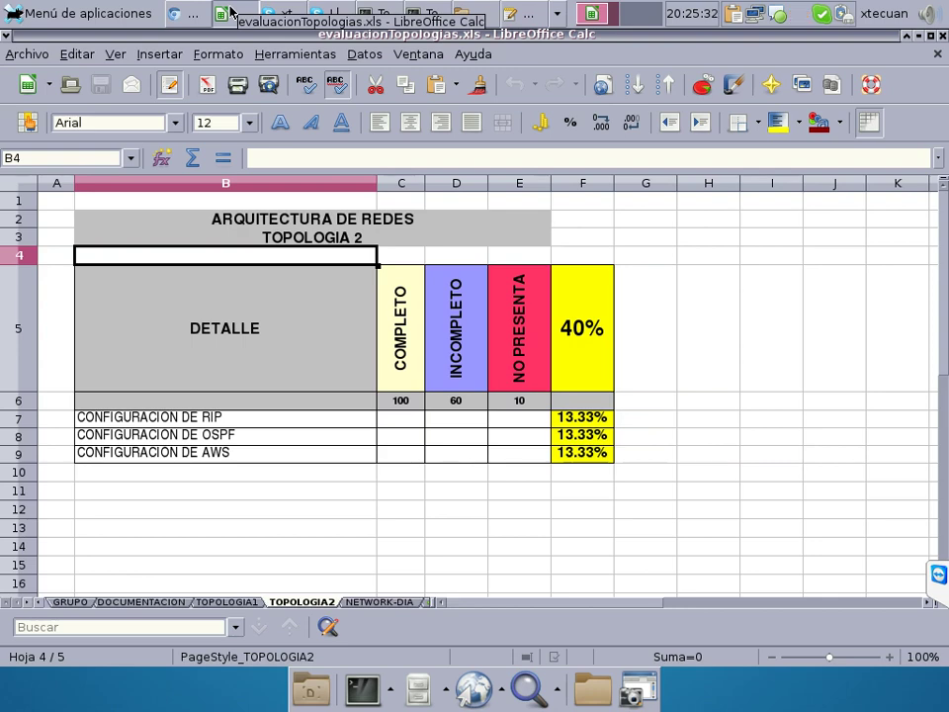
click(360, 604)
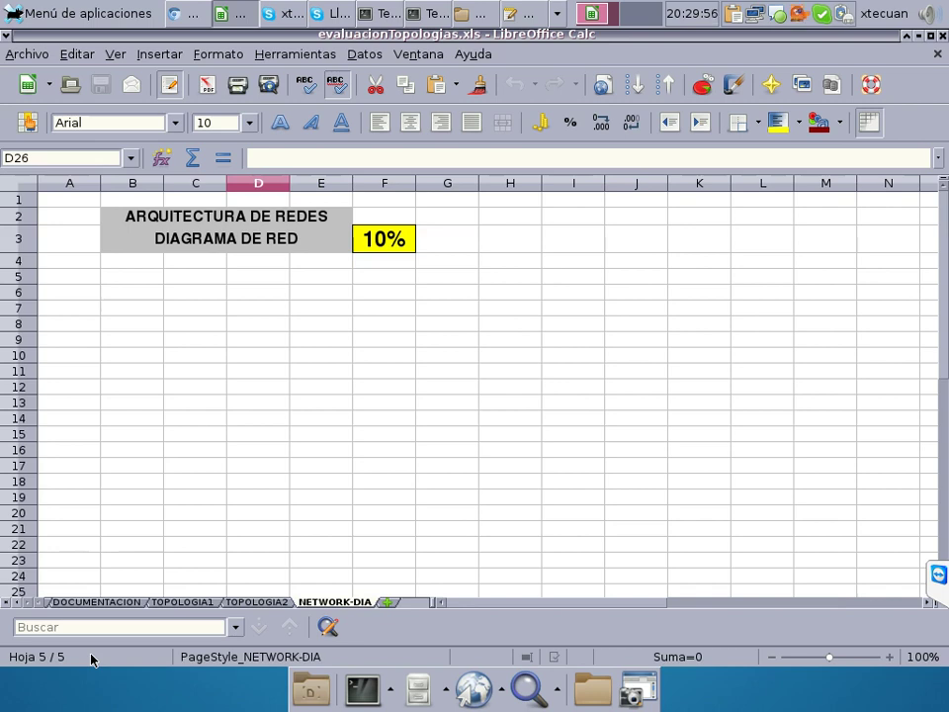
Switch to the root@router terminal session to check the package installation
click(366, 13)
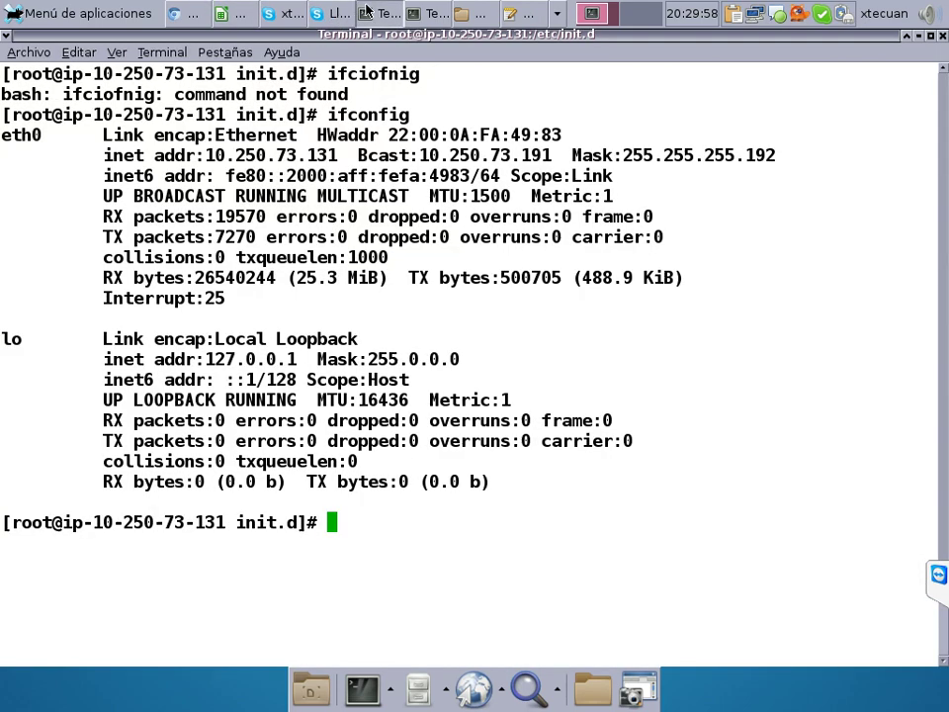
click(432, 14)
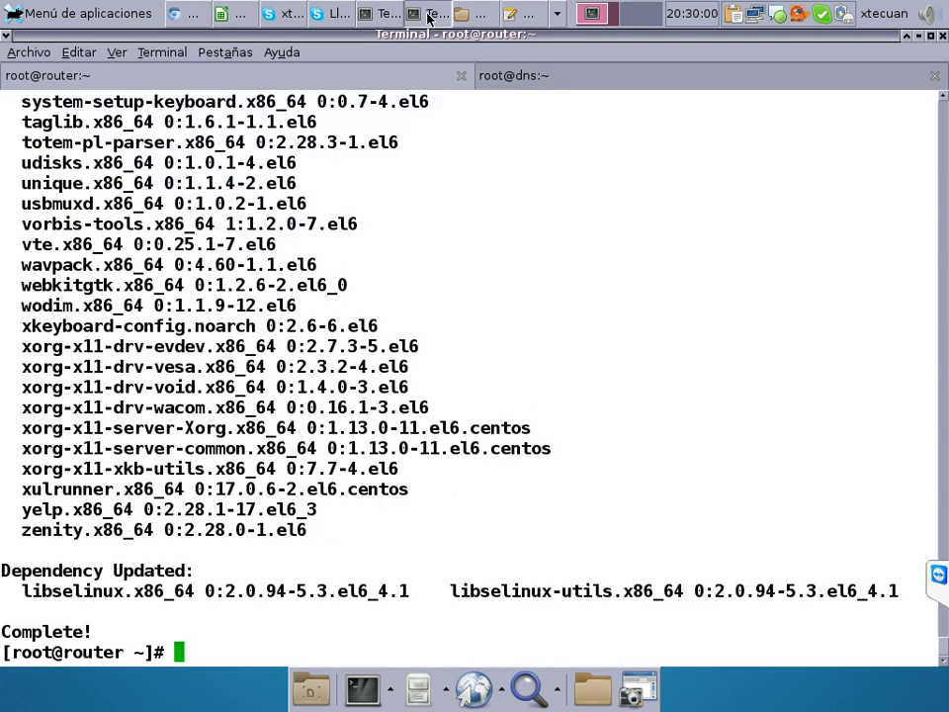